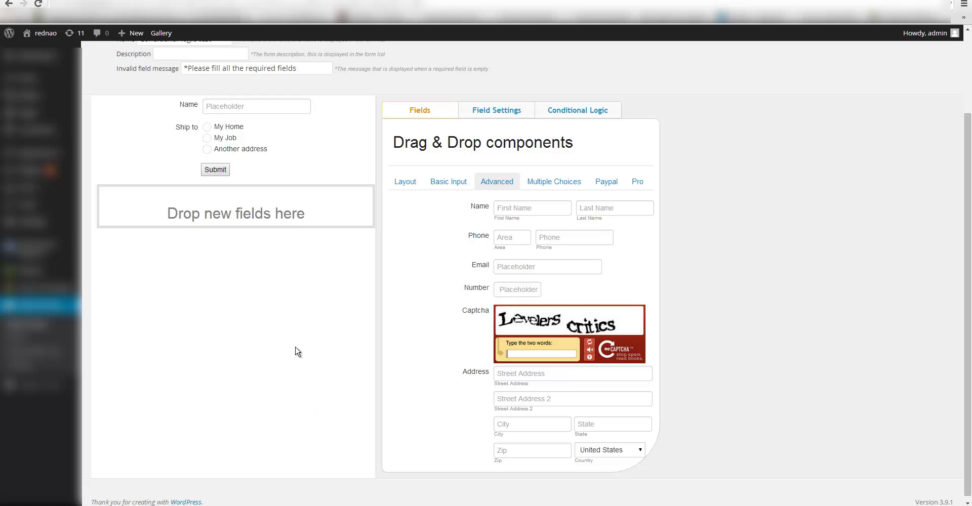
Add a Text Input field above Submit and relabel it 'Name'
scroll(293, 375, "up", 2)
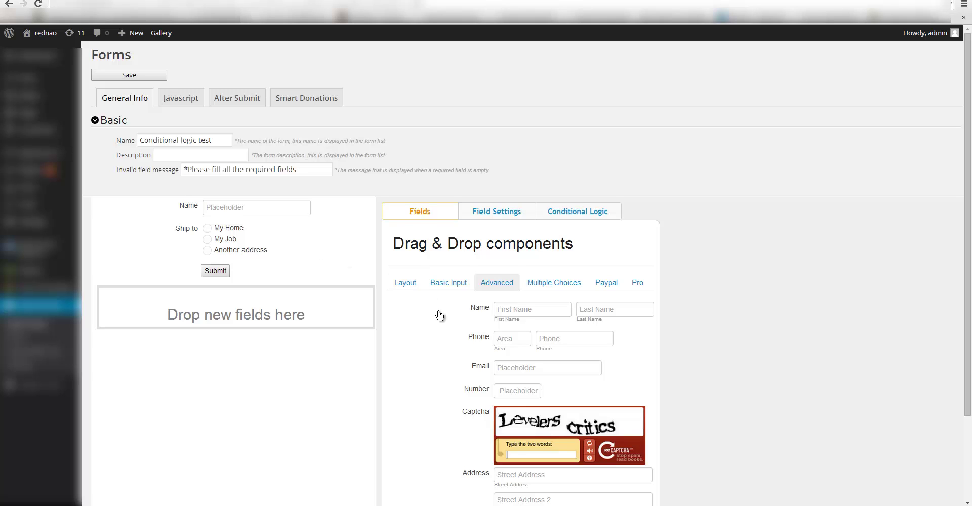
scroll(440, 310, "down", 1)
left_click(406, 215)
left_click(449, 215)
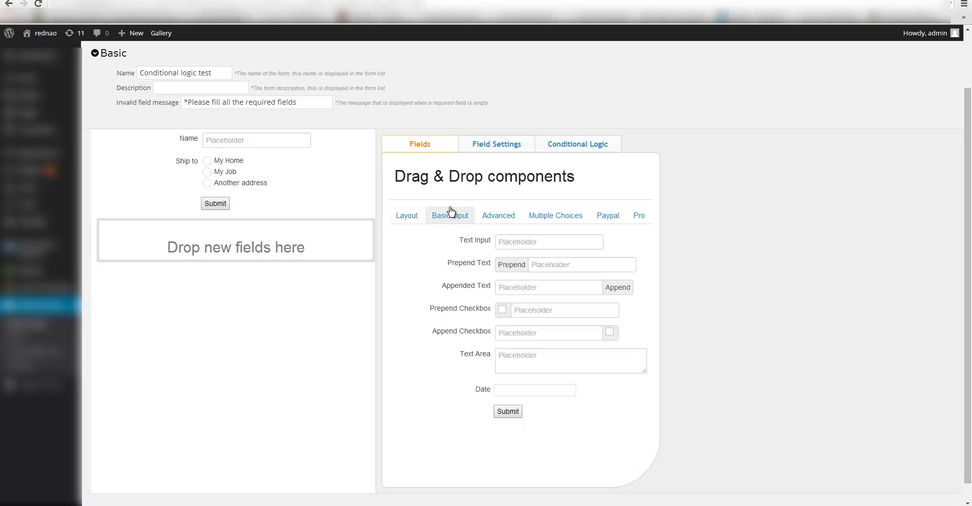
left_click_drag(536, 246, 245, 211)
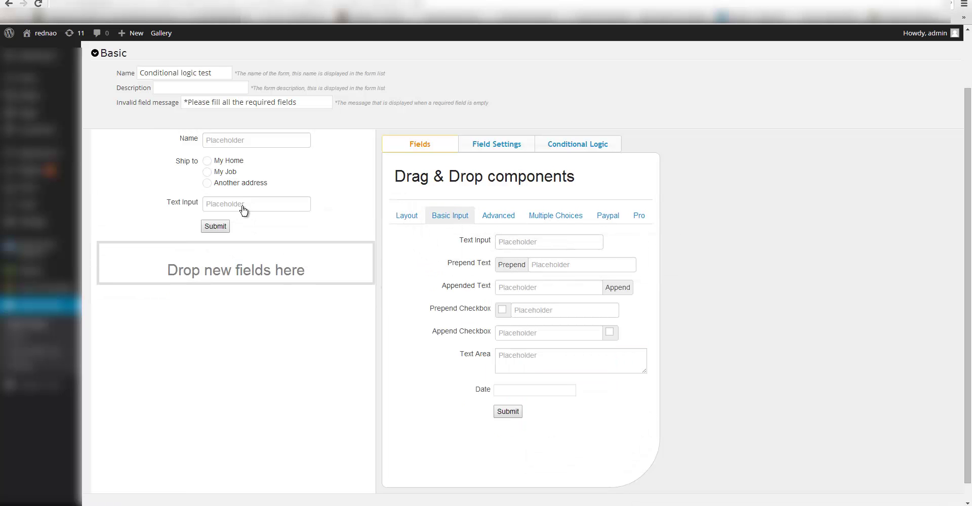
left_click(245, 210)
left_click_drag(508, 253, 398, 254)
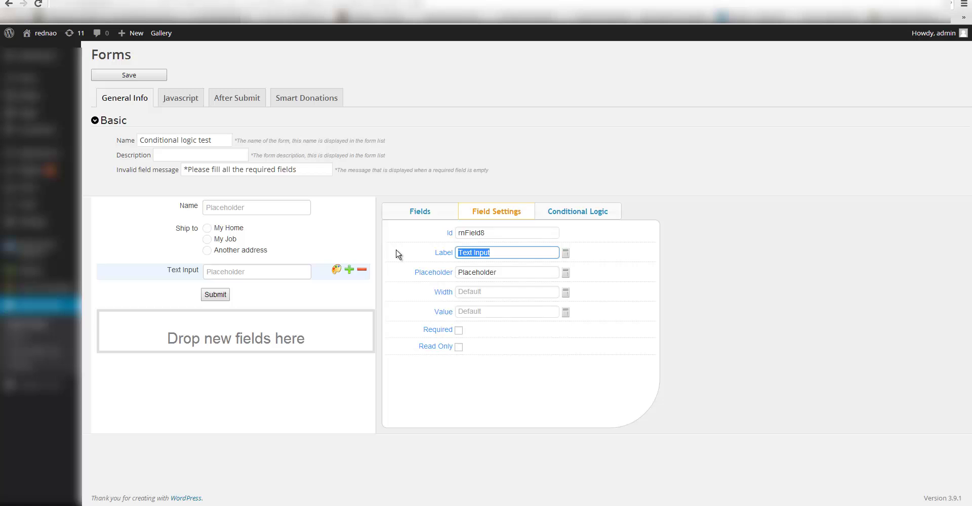
type("Name")
Add an Address block from the Advanced components below the new Name field
left_click(429, 207)
scroll(504, 212, "down", 2)
left_click(507, 208)
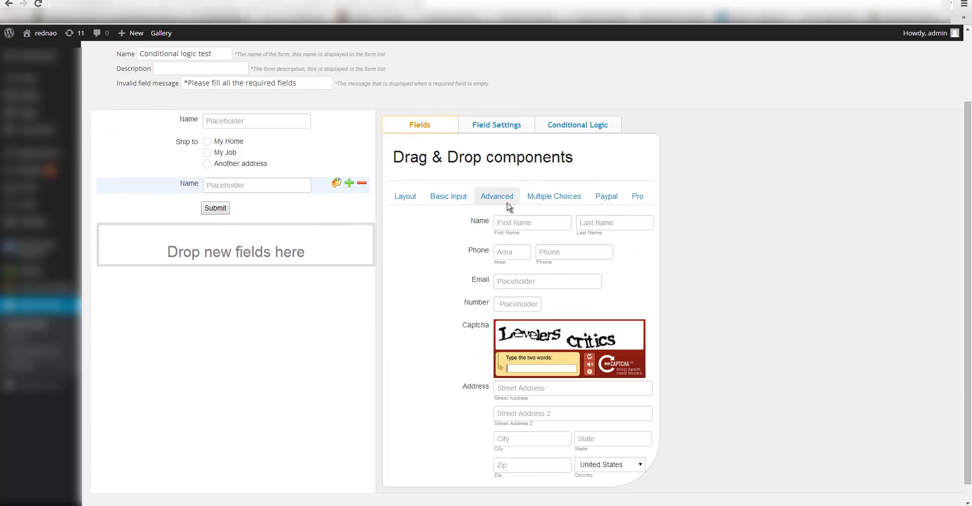
left_click_drag(543, 389, 249, 191)
Save the form and go to the blog page showing it
scroll(327, 284, "up", 3)
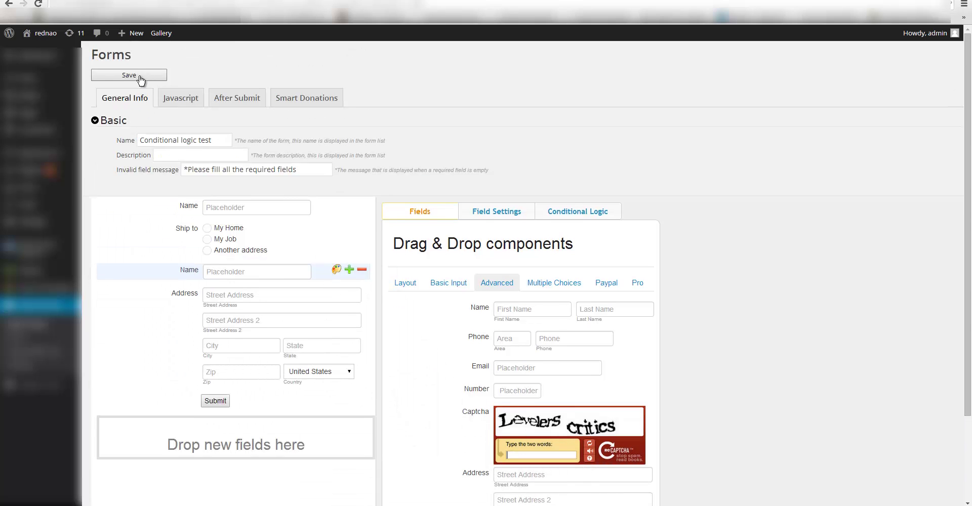
left_click(142, 75)
left_click(552, 73)
key("ctrl+Tab")
Reload the blog page and choose 'Another address' so the new Name and Address fields show
left_click(38, 4)
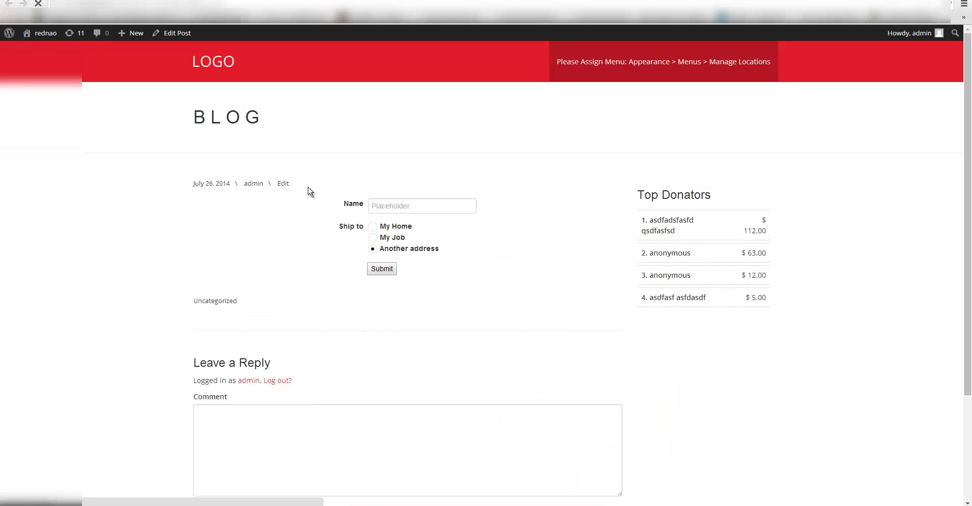
scroll(382, 306, "down", 2)
scroll(388, 308, "up", 1)
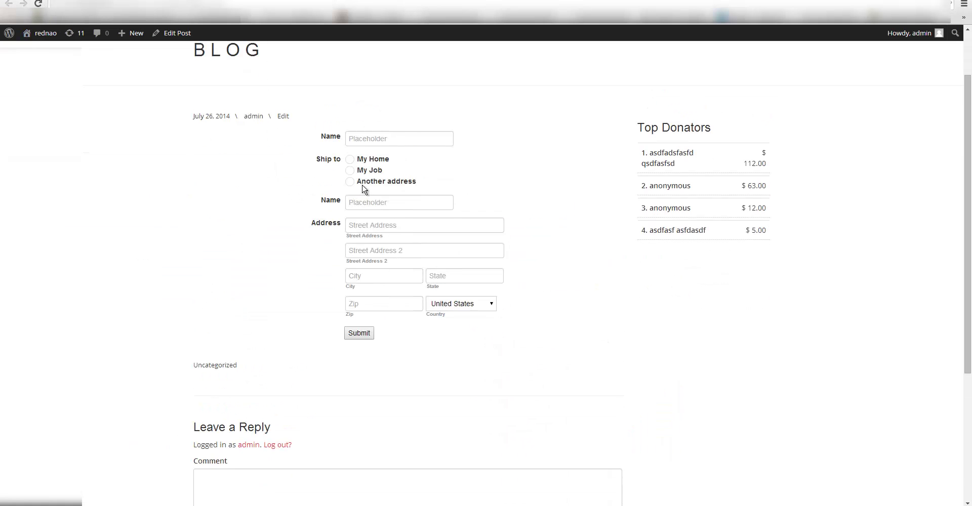
left_click(358, 182)
left_click_drag(319, 199, 469, 276)
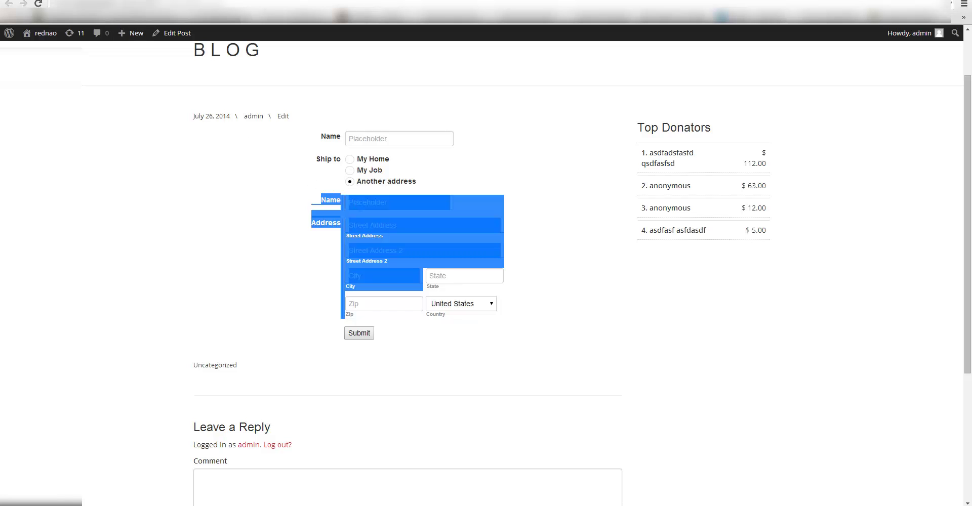
In the form editor's Conditional Logic settings, start a 'Show fields depending on a condition' rule
key("ctrl+Tab")
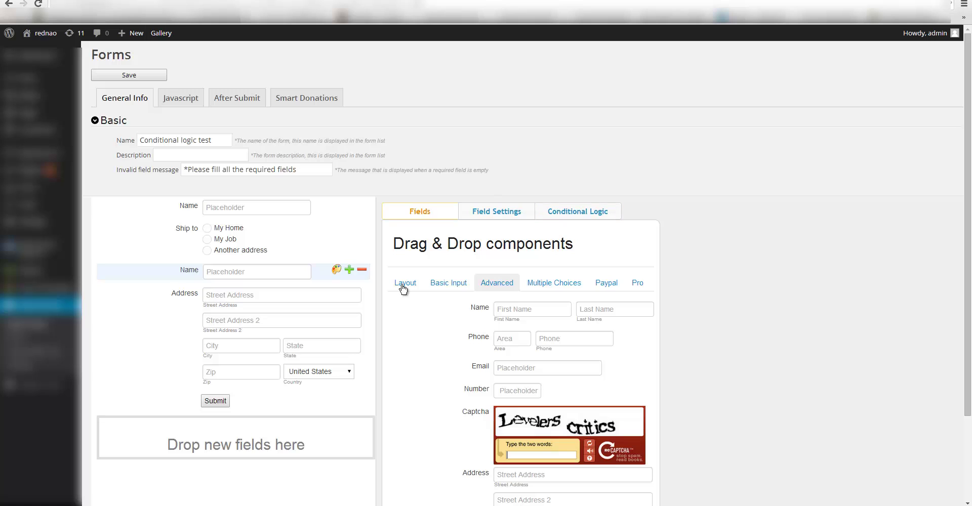
left_click(586, 219)
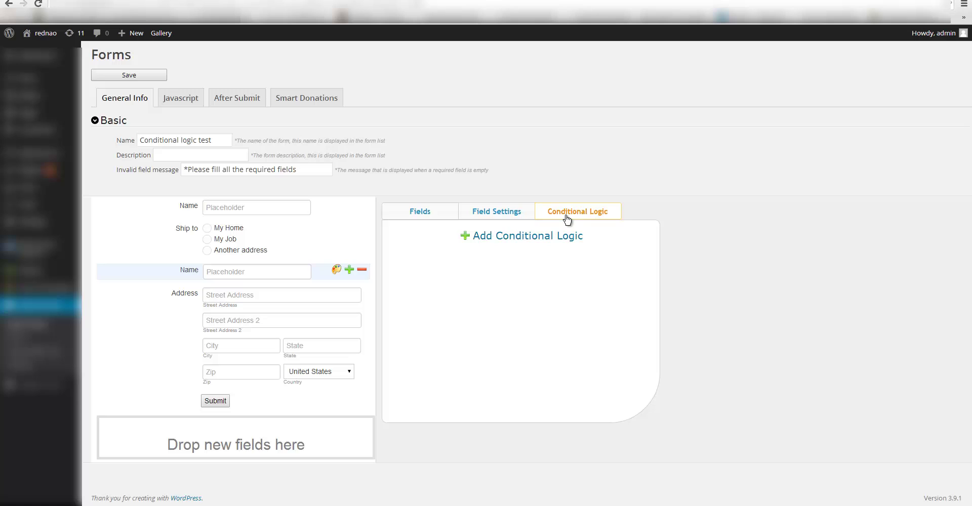
left_click(527, 244)
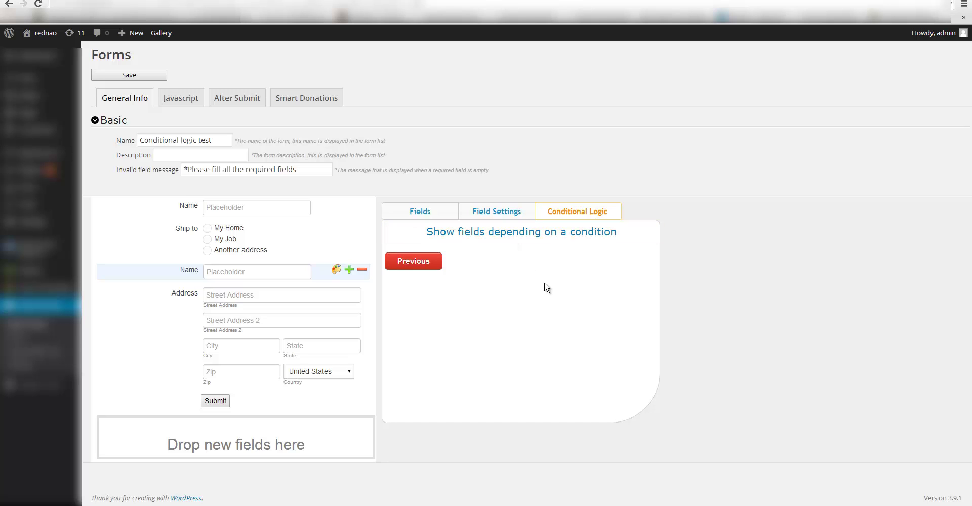
left_click(504, 238)
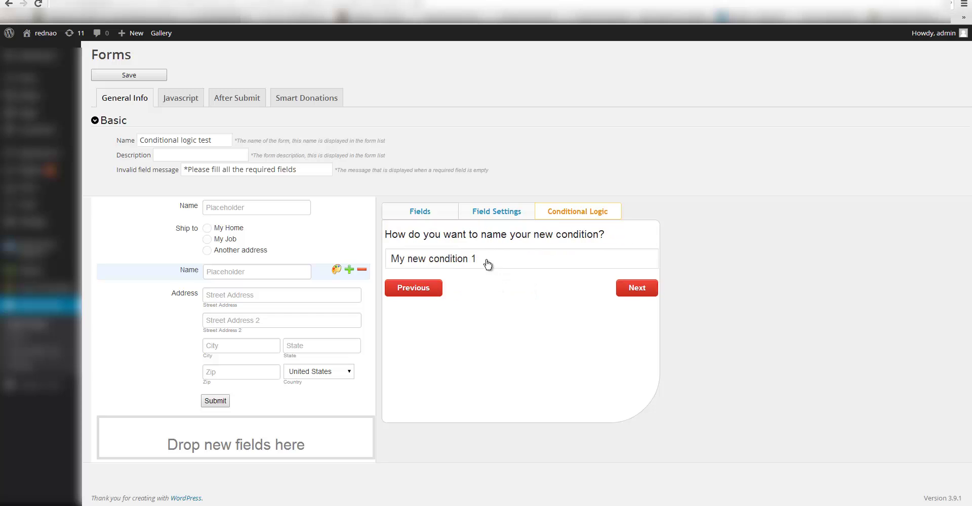
Name the condition 'Show Address Information'
left_click_drag(486, 259, 450, 248)
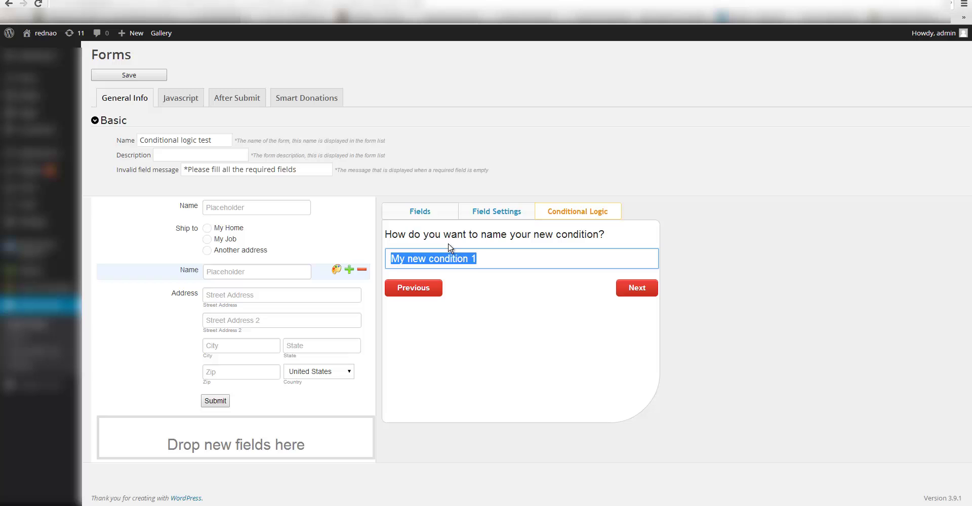
type("Show Add")
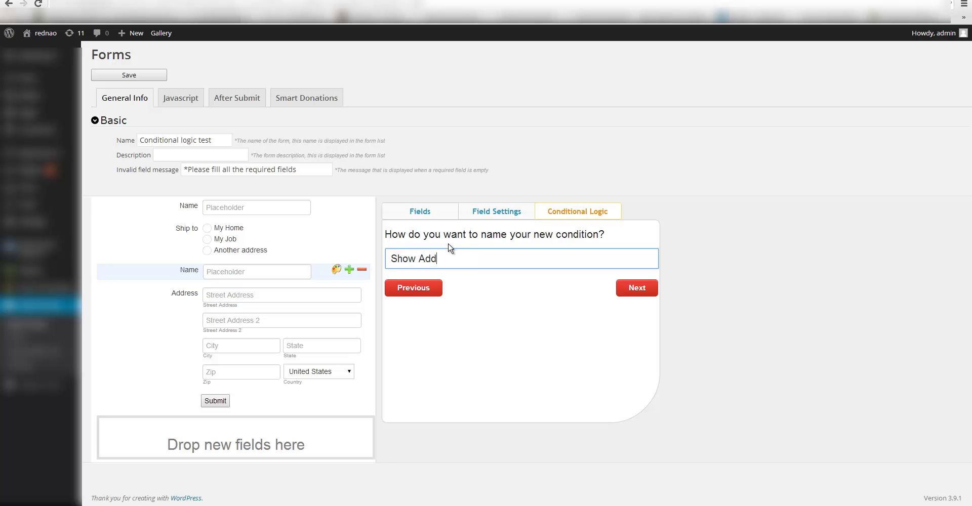
type("ress Information")
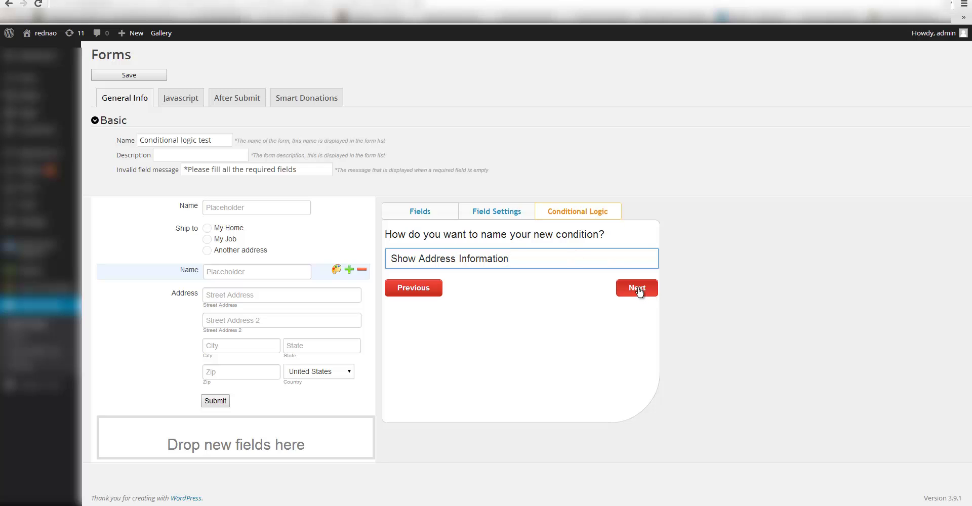
left_click(637, 296)
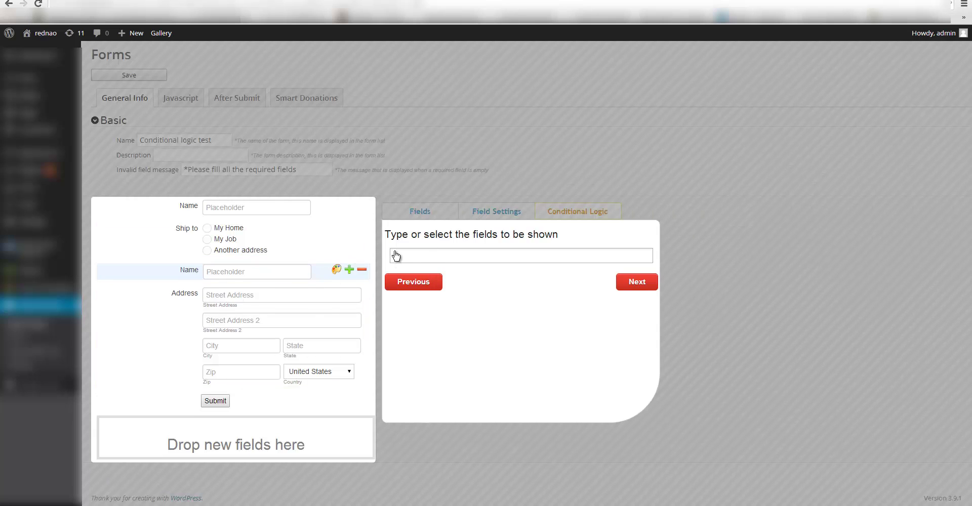
Select the second Name field and the Address field as the fields to show
left_click(274, 276)
left_click(270, 331)
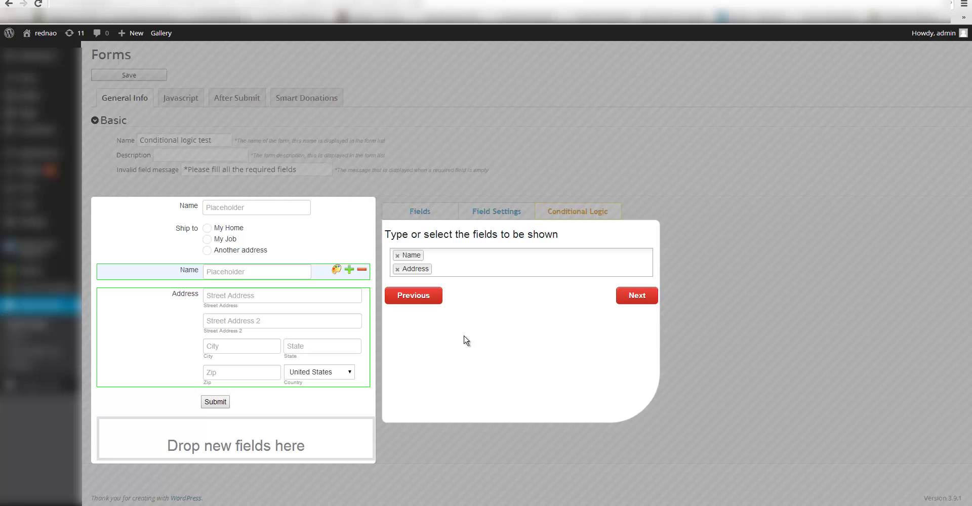
left_click(643, 300)
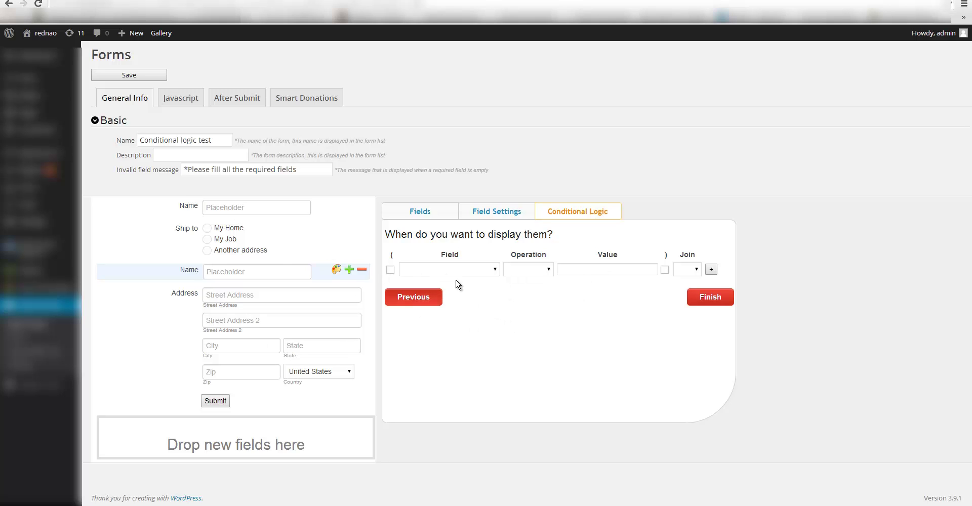
Set the condition rule to Ship to contains 'Another address'
left_click(482, 270)
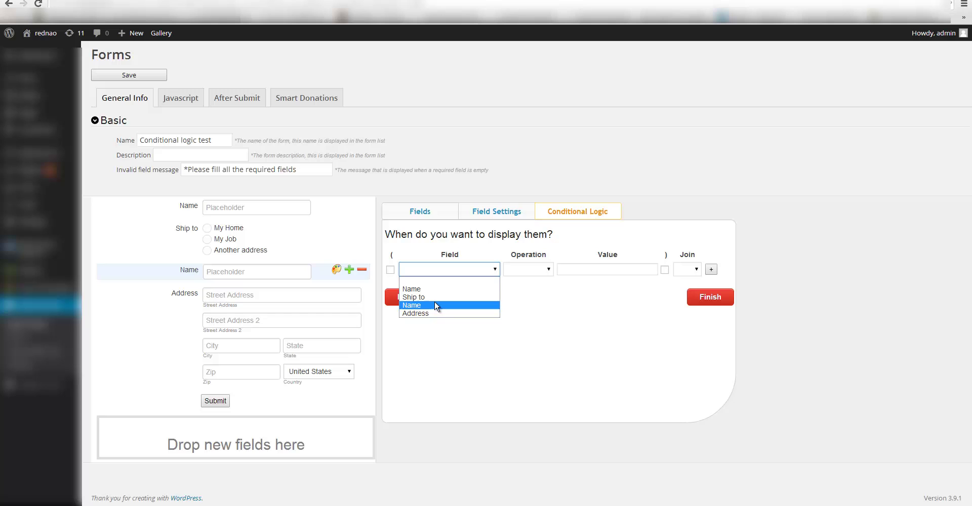
left_click(438, 298)
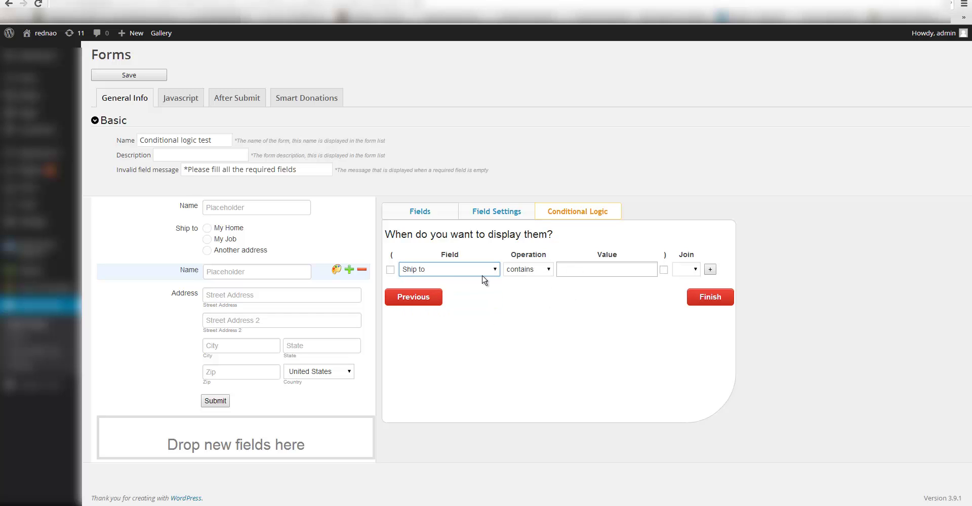
left_click(596, 269)
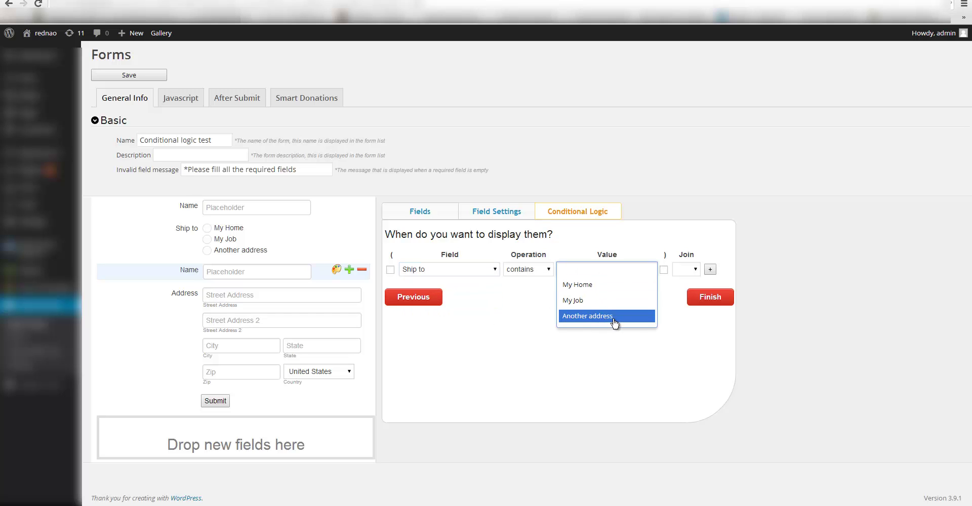
left_click(597, 316)
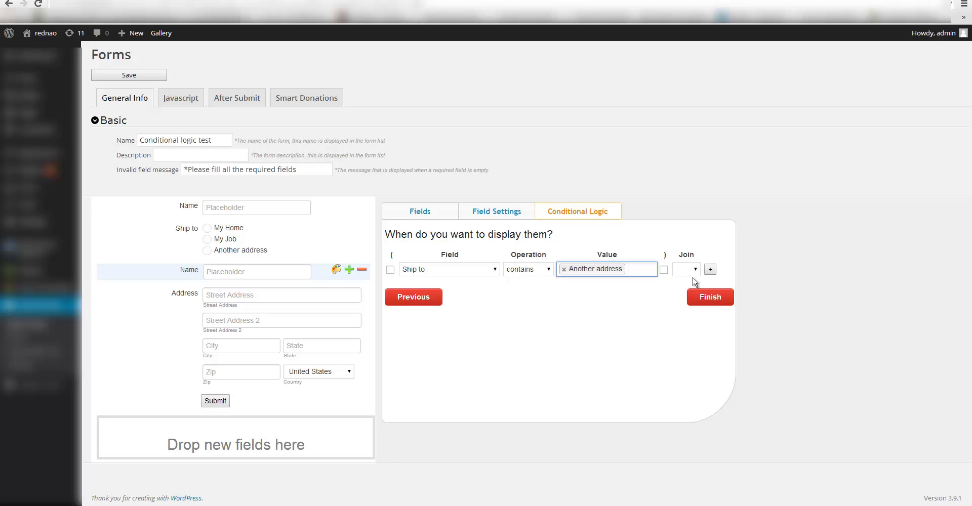
Add a second condition row that checks the Name field
left_click(710, 269)
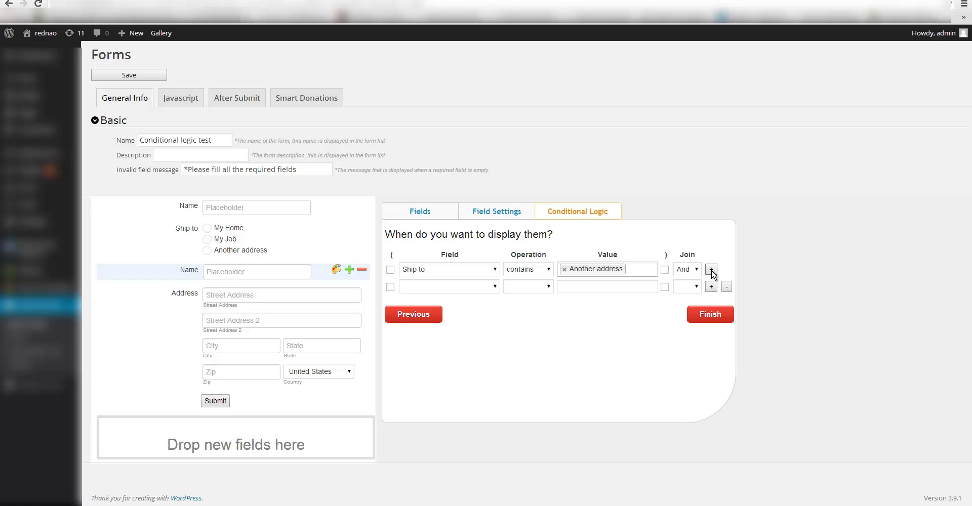
left_click(477, 287)
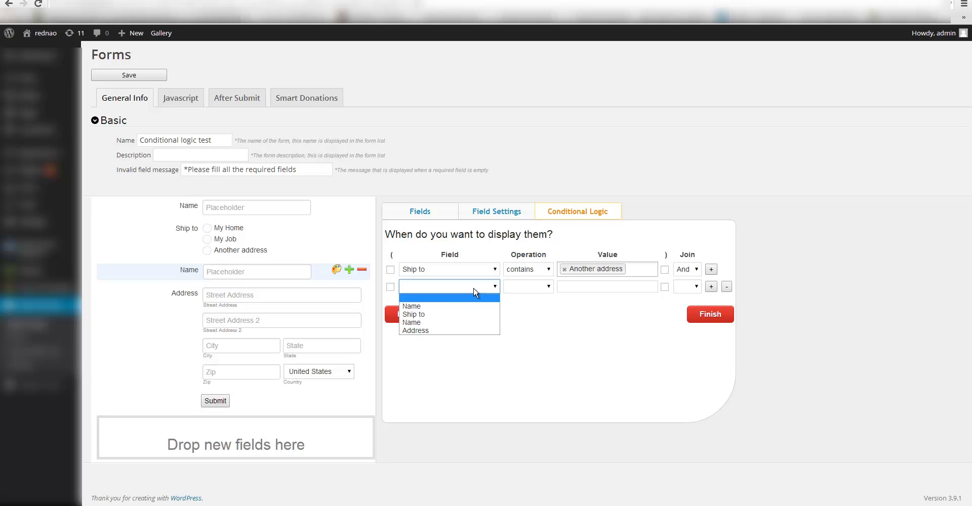
left_click(438, 307)
left_click(607, 285)
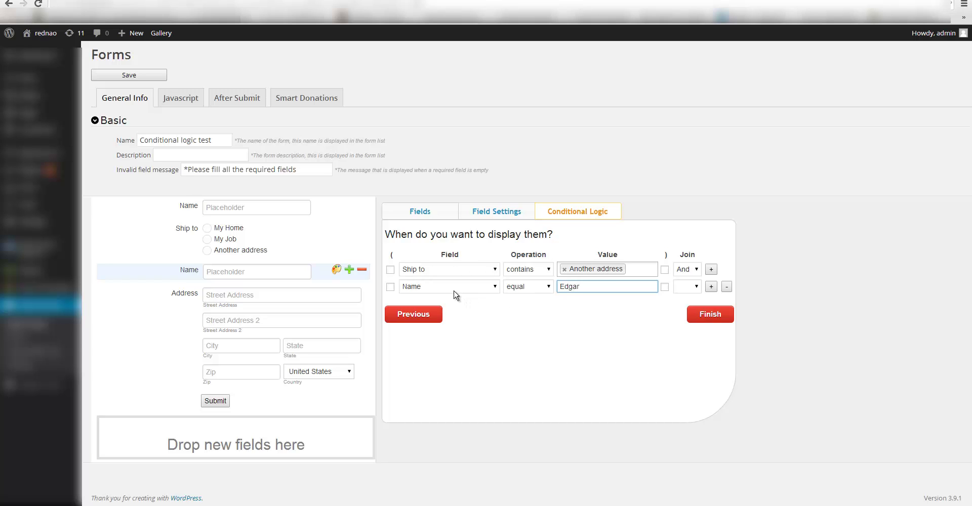
Change the join between the two conditions to Or
left_click(691, 273)
left_click(683, 298)
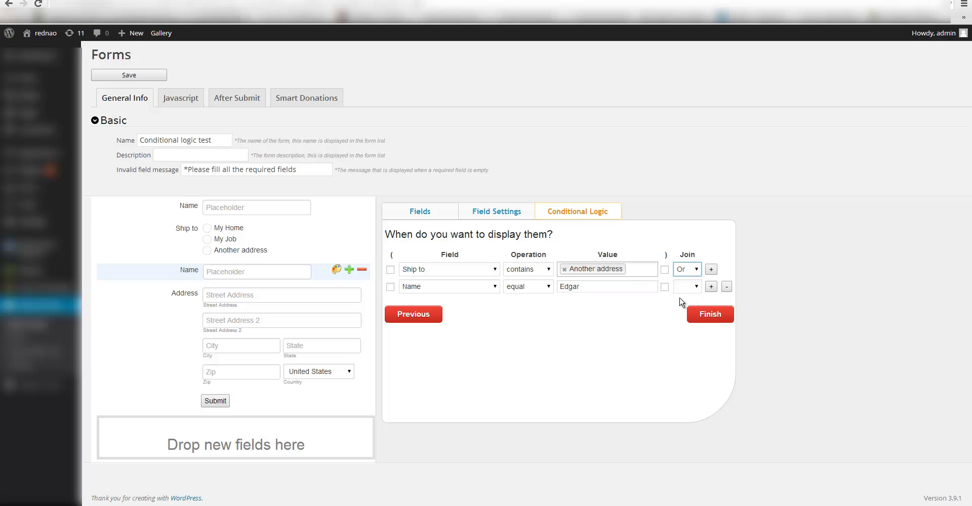
double_click(682, 253)
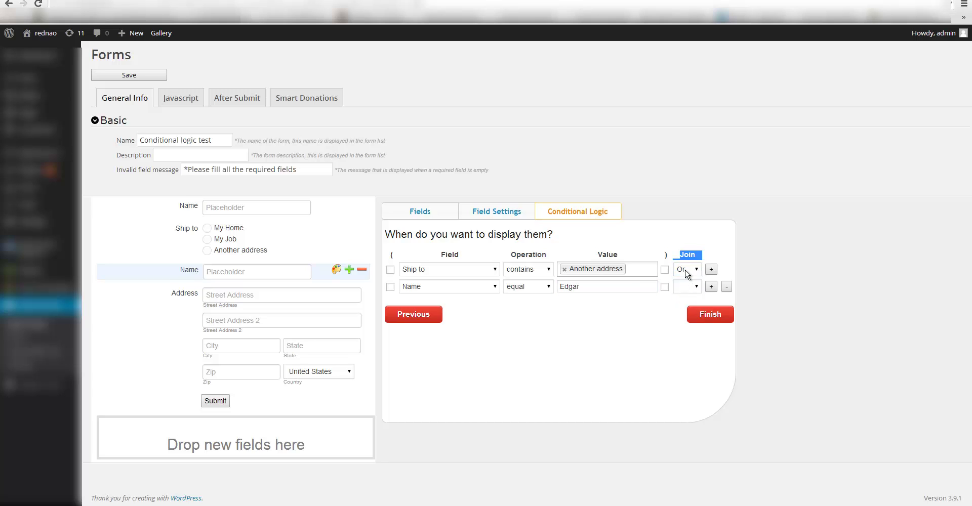
Remove the second Name condition and finish the Show Address Information rule
left_click(727, 287)
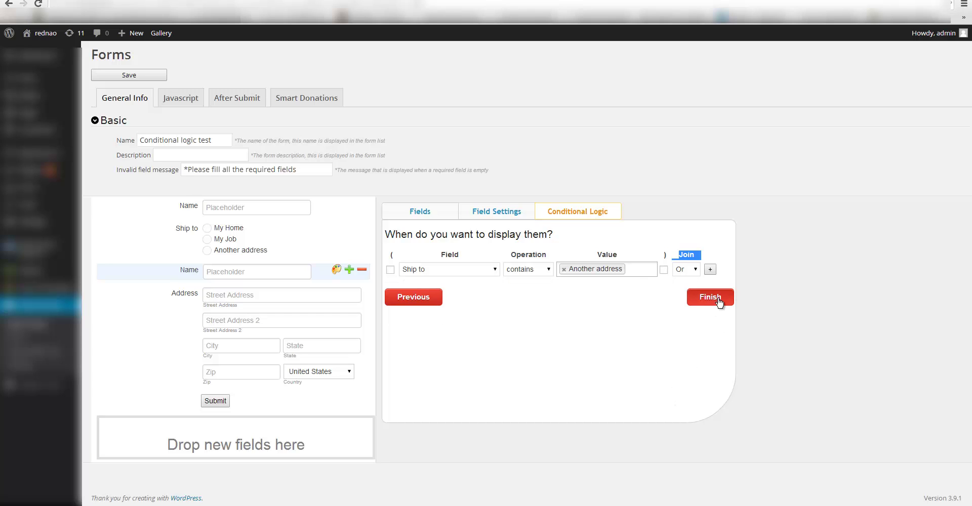
left_click(601, 302)
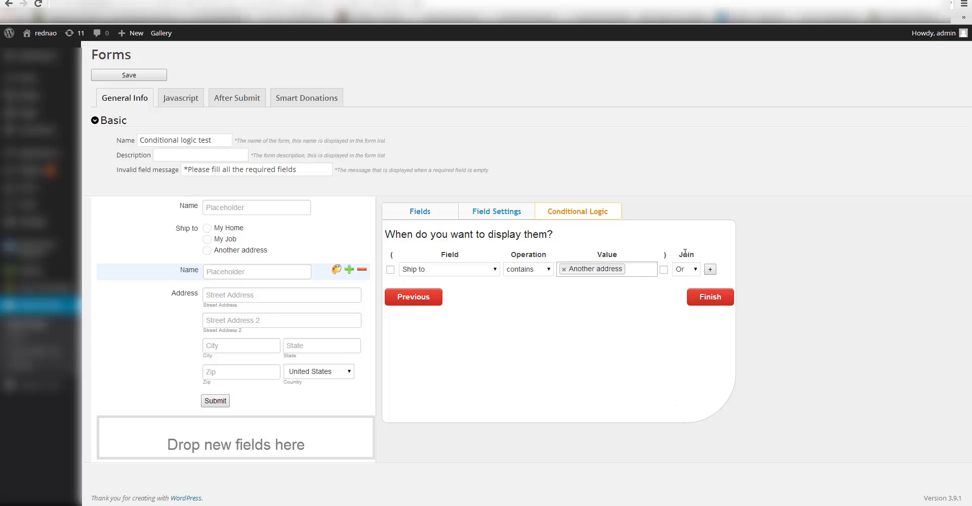
left_click(721, 300)
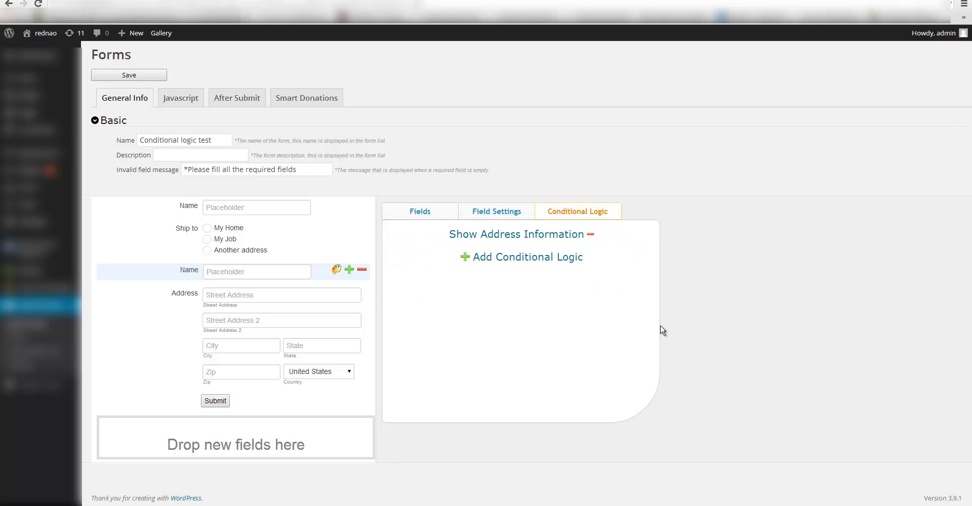
Save the form, then reload the blog post that displays it
left_click(126, 75)
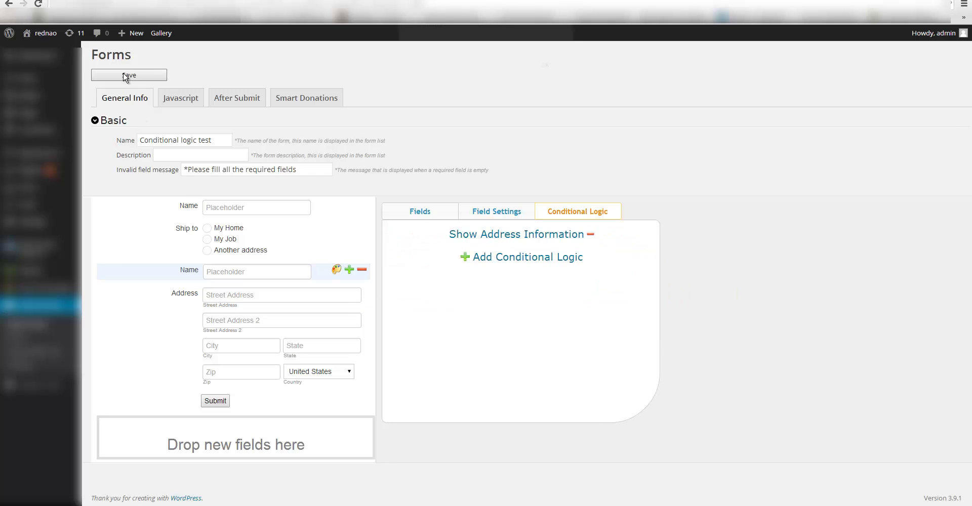
left_click(548, 67)
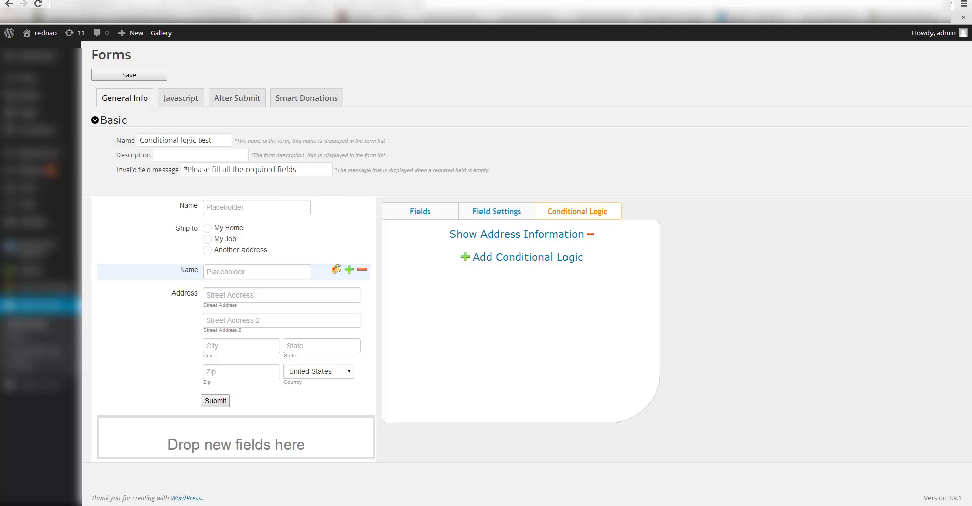
left_click(47, 1)
key("F5")
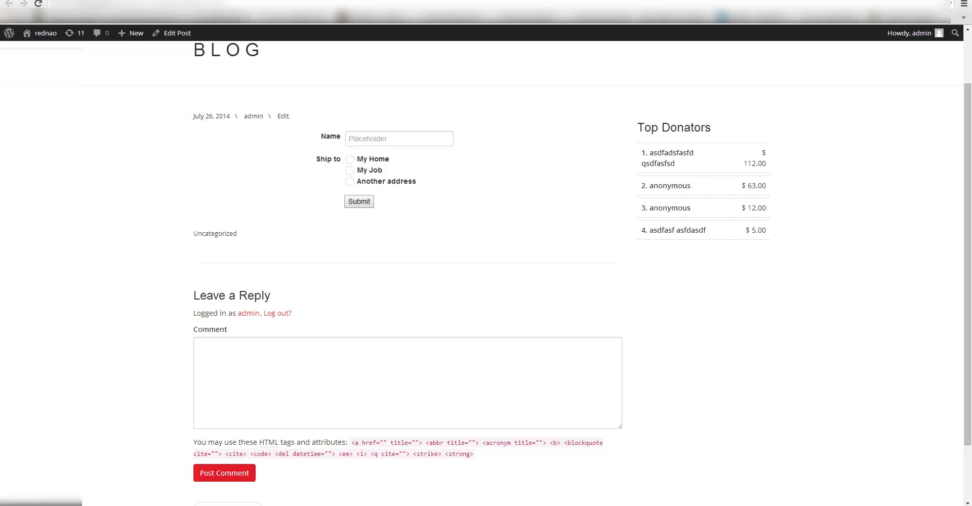
Cycle Ship to through My Home, My Job and Another address, ending on Another address
key("ctrl+Tab")
key("ctrl+Tab")
left_click(350, 183)
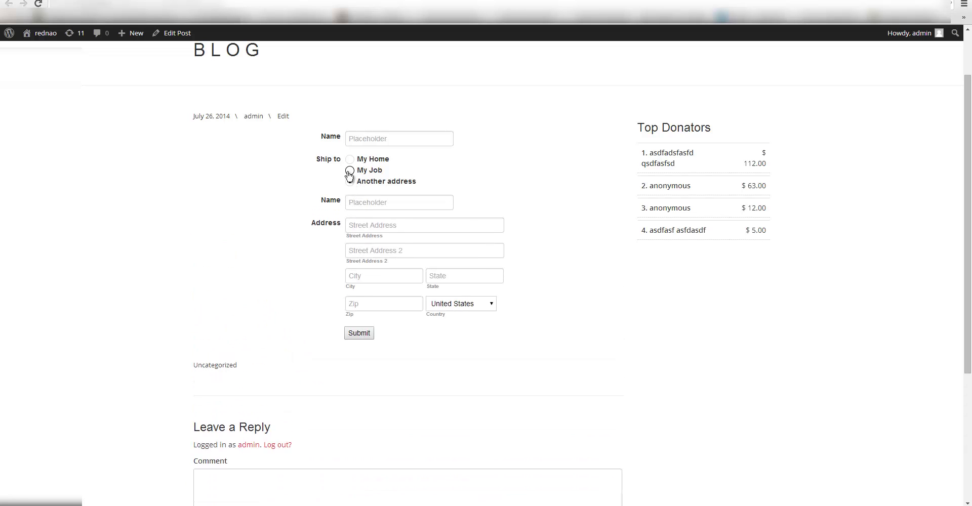
left_click(349, 159)
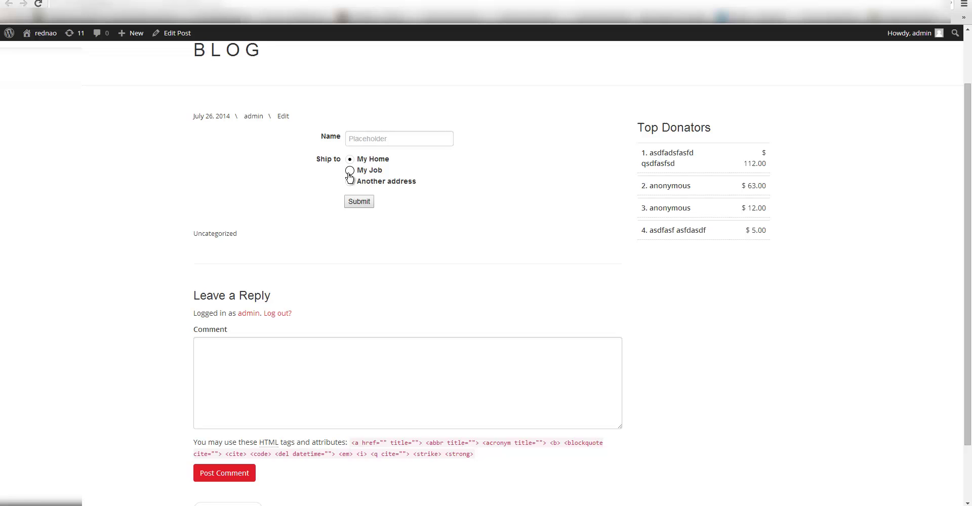
left_click(349, 182)
left_click(350, 170)
left_click(349, 159)
left_click(349, 181)
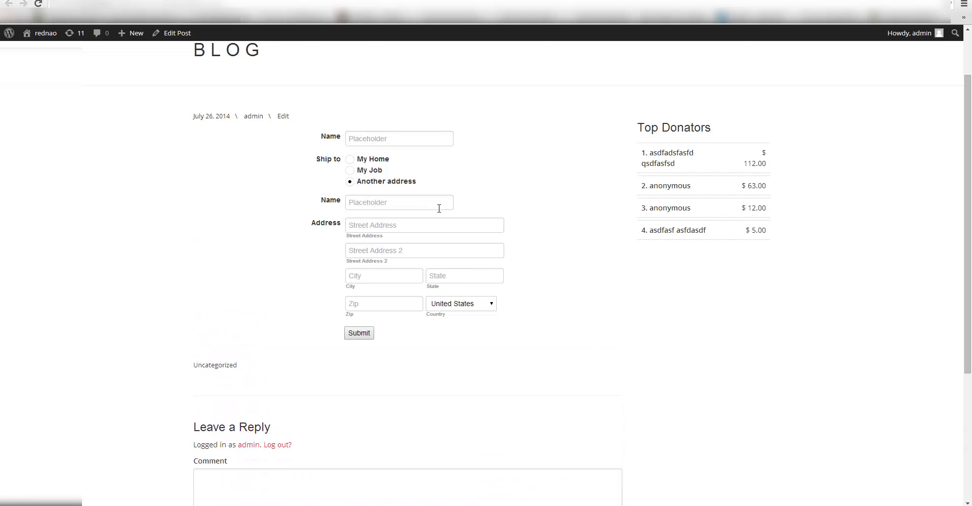